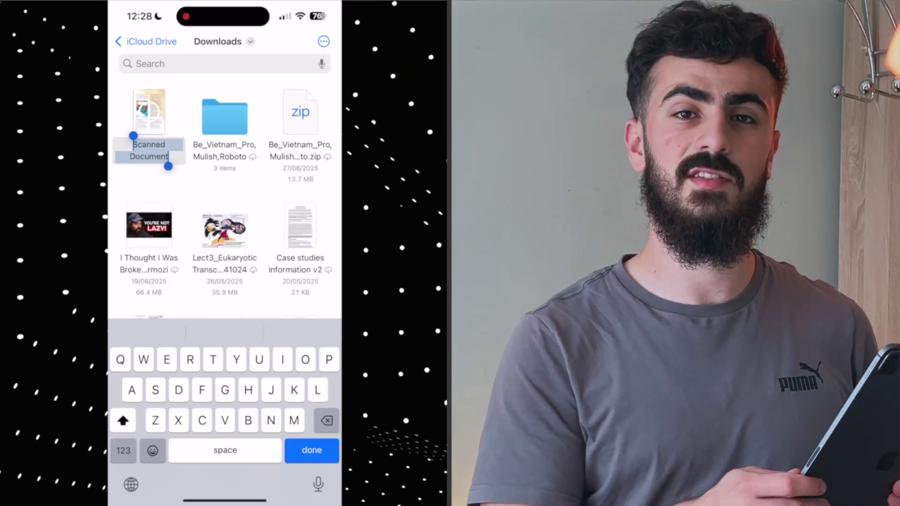
Save the scan as 'PDF scanned' and bring up its OCR options in PDNob
type("PDF scanned")
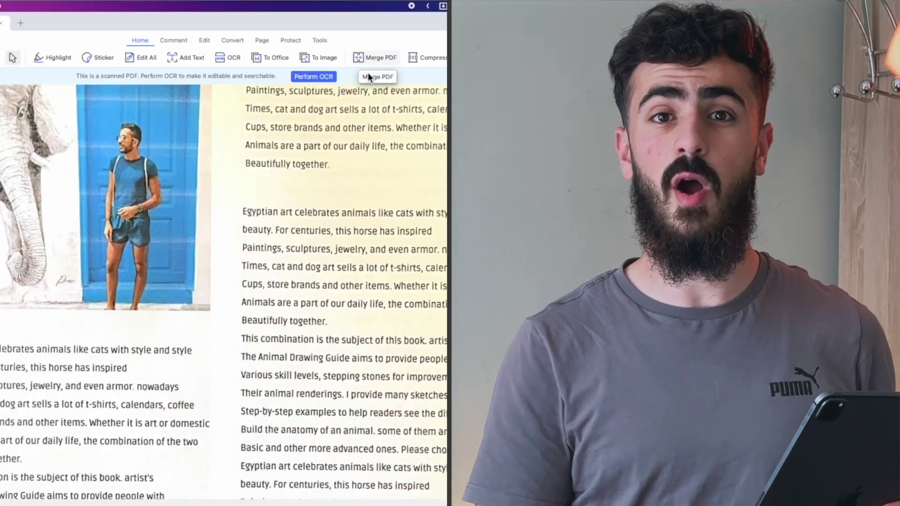
left_click(314, 76)
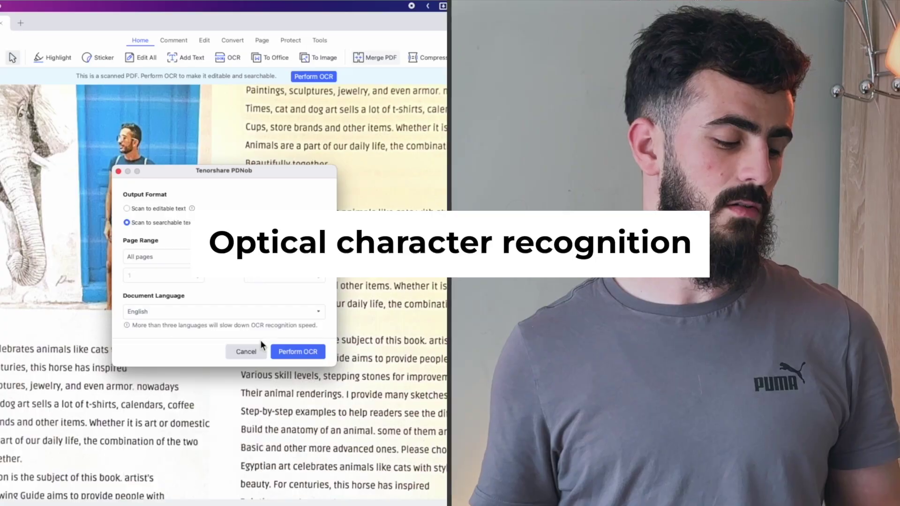
Run OCR on the scanned PDF and drag-select lines in both columns to confirm the text is selectable
left_click(297, 351)
left_click_drag(443, 277, 207, 97)
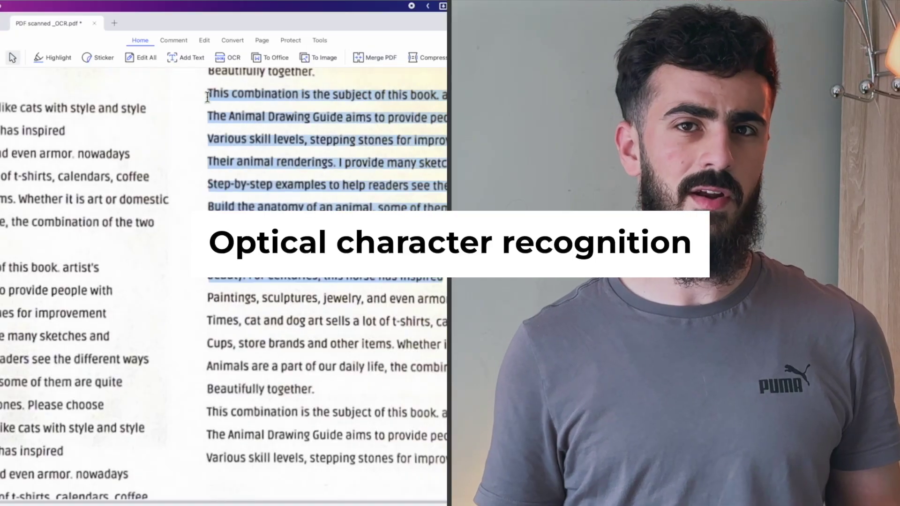
mouse_move(2, 104)
left_mouse_down()
mouse_move(150, 178)
mouse_move(132, 342)
left_mouse_up()
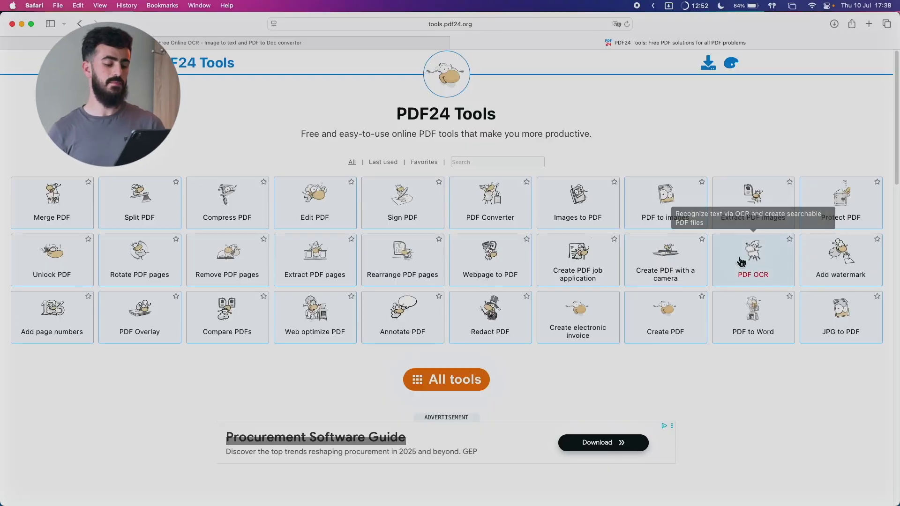
In PDF24's PDF OCR tool, keep English as the language and start OCR on the uploaded file
left_click(743, 264)
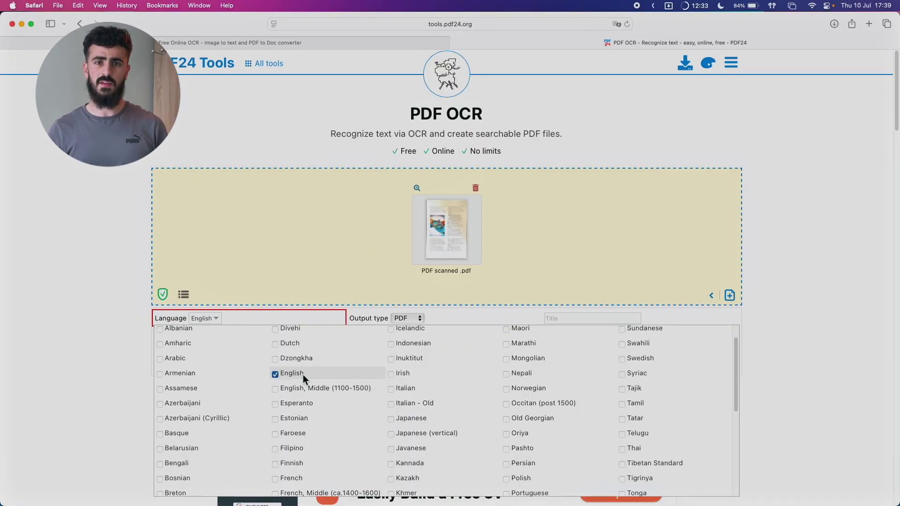
scroll(381, 298, "down", 10)
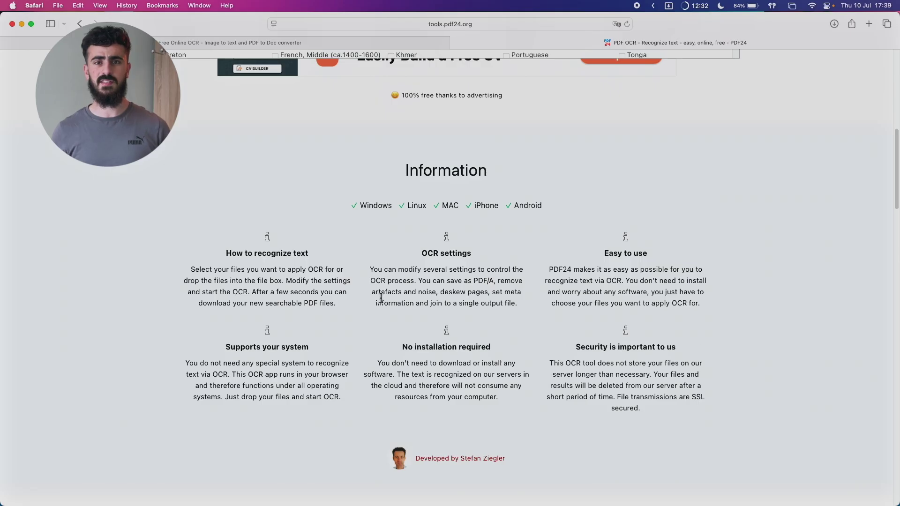
scroll(381, 298, "up", 6)
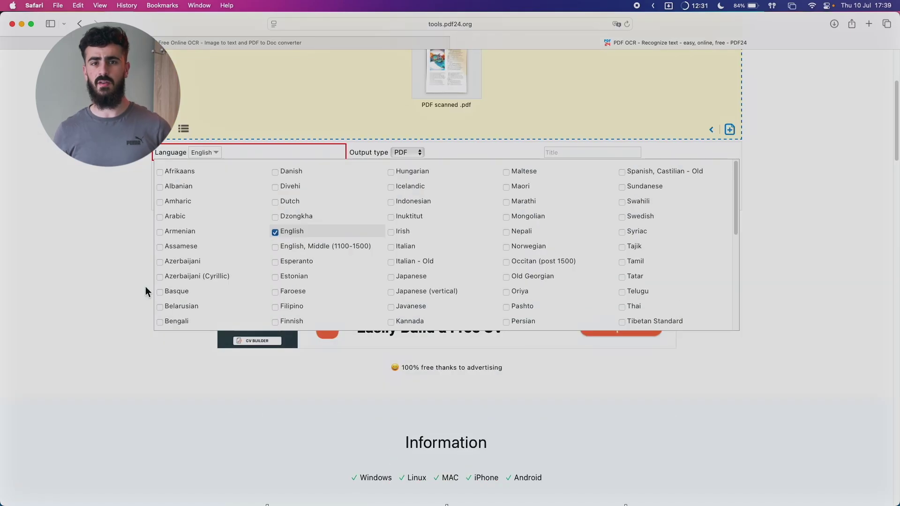
left_click(110, 262)
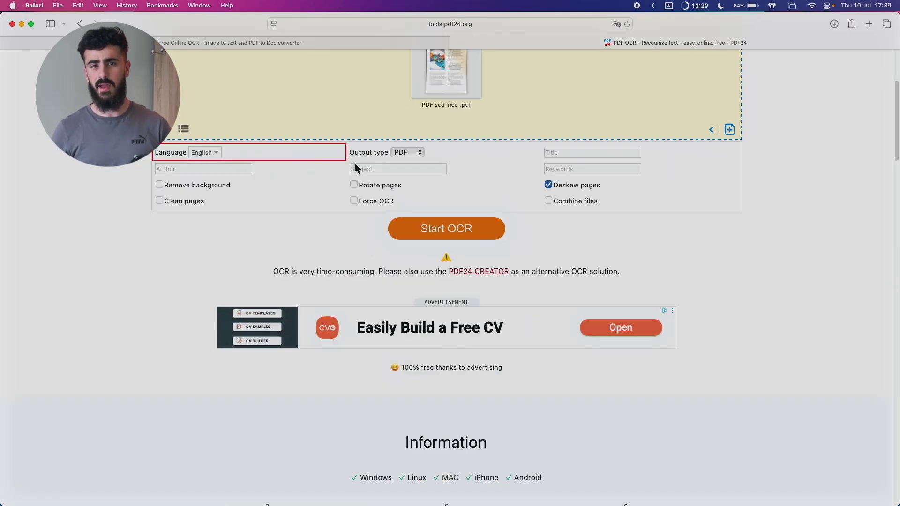
left_click(497, 228)
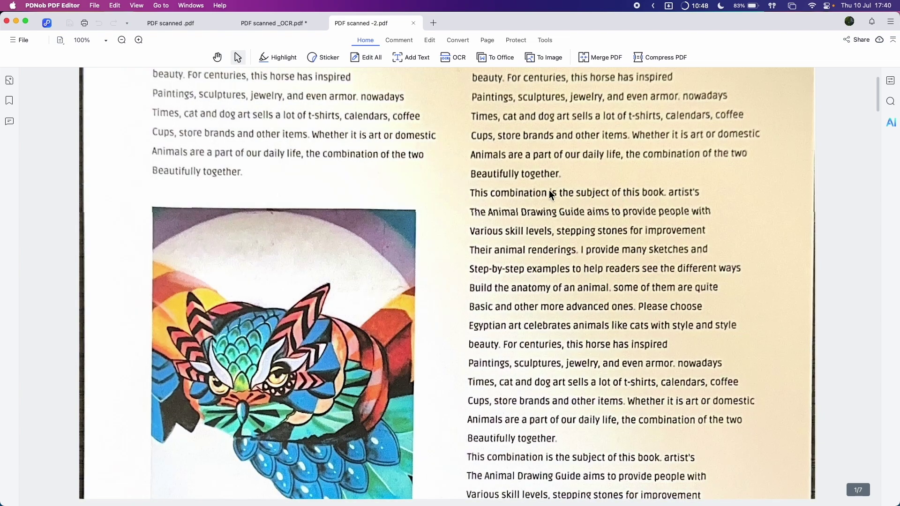
left_click_drag(504, 214, 574, 216)
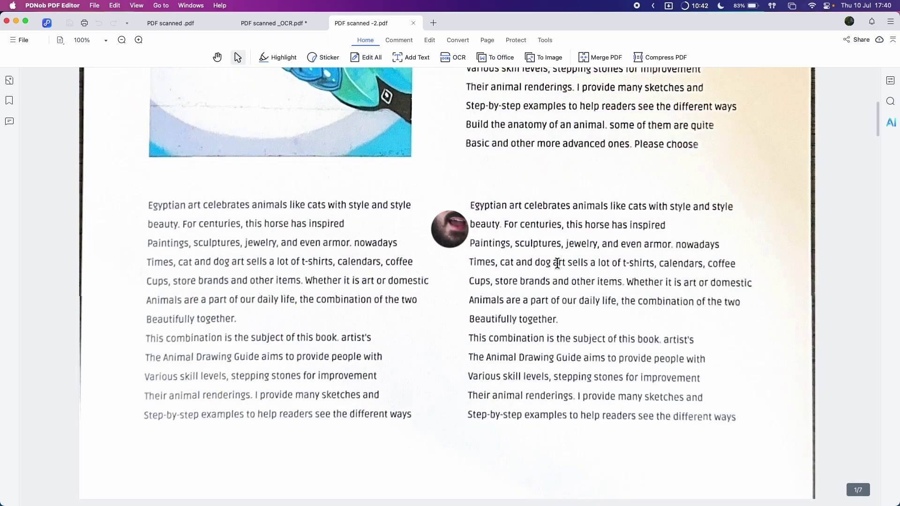
left_click_drag(557, 264, 730, 347)
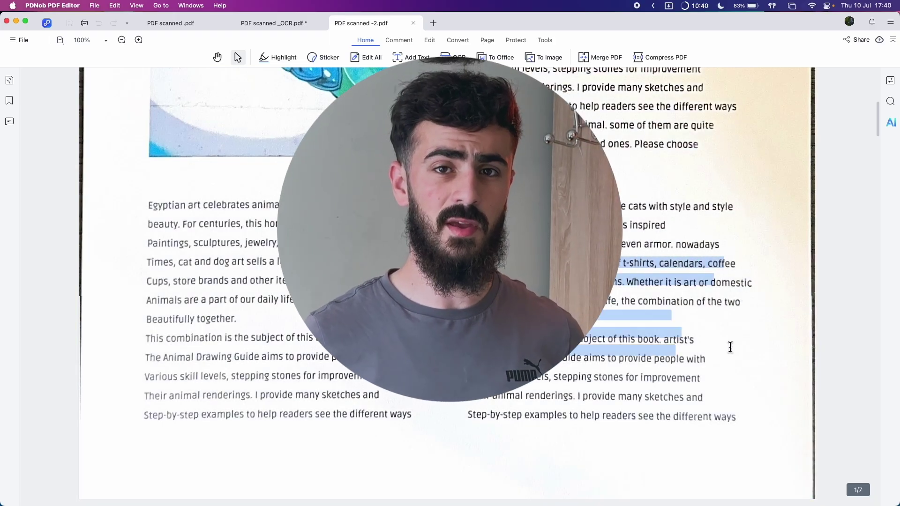
scroll(679, 302, "down", 2)
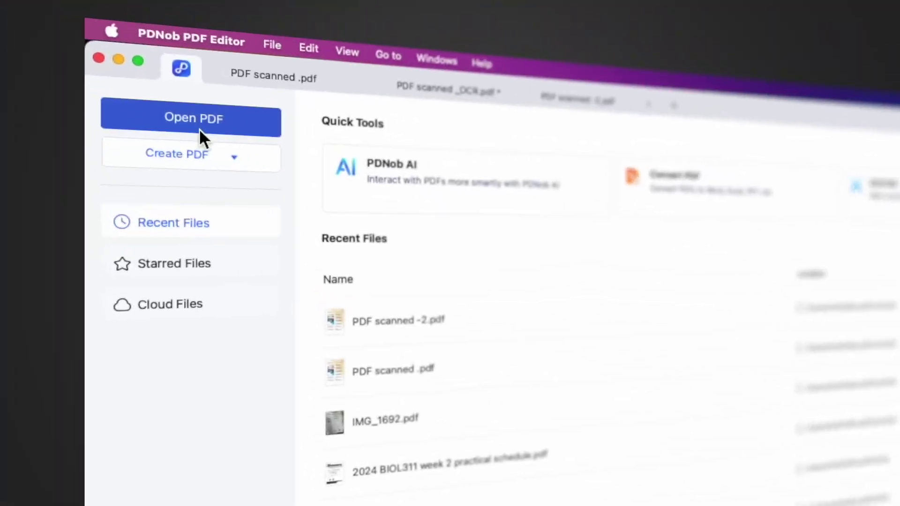
Bring up the file dialog on the Downloads folder listing the scanned PDFs
left_click(199, 132)
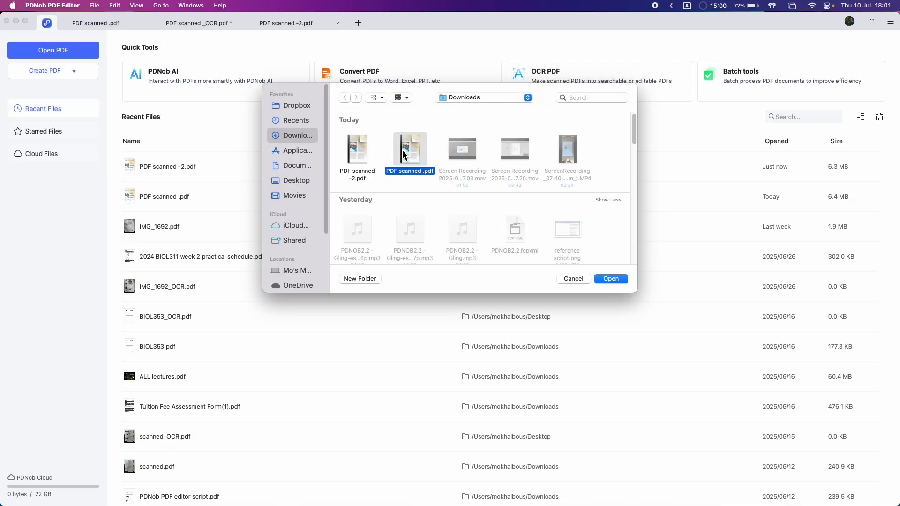
Open PDF scanned .pdf in the editor
double_click(402, 150)
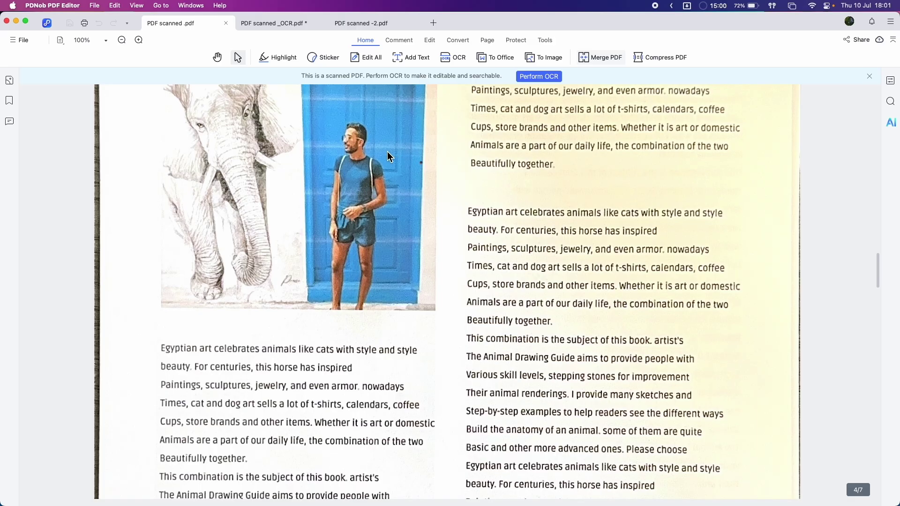
scroll(387, 151, "up", 10)
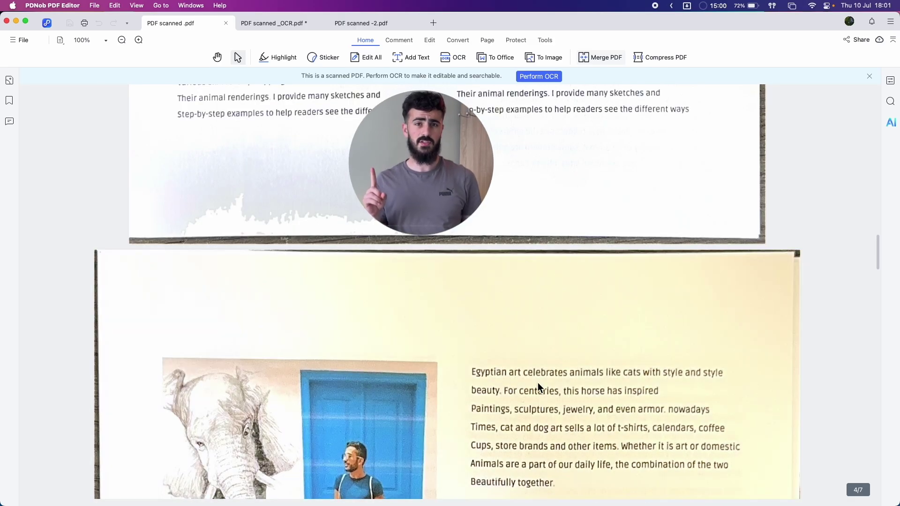
scroll(538, 383, "down", 10)
Run OCR on all pages with English as the document language
left_click(541, 77)
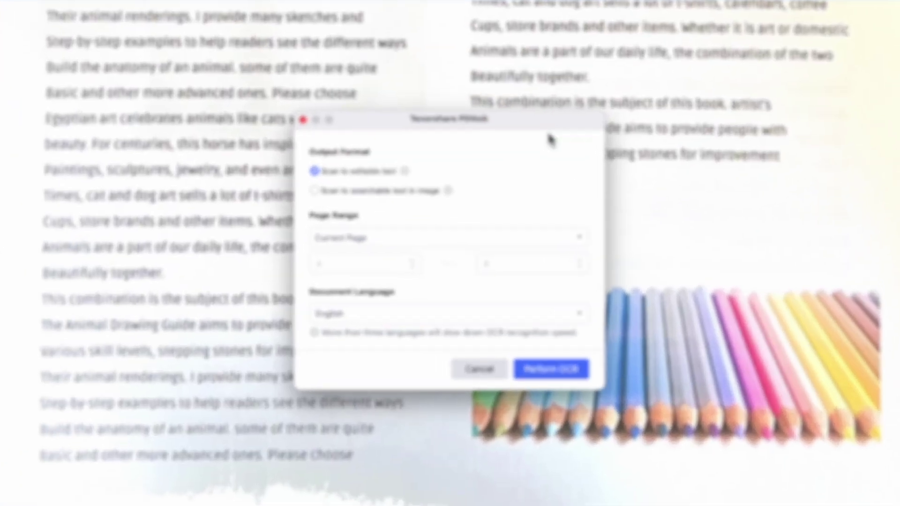
left_click(491, 312)
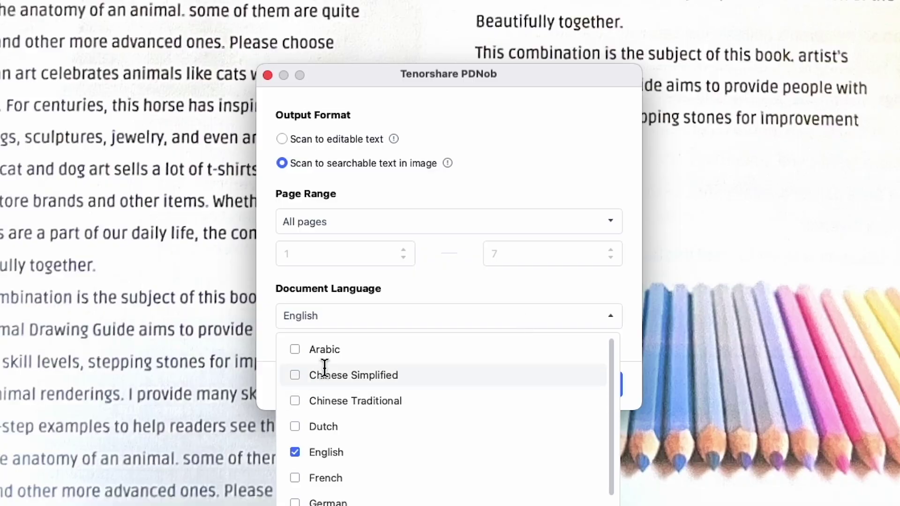
left_click(464, 284)
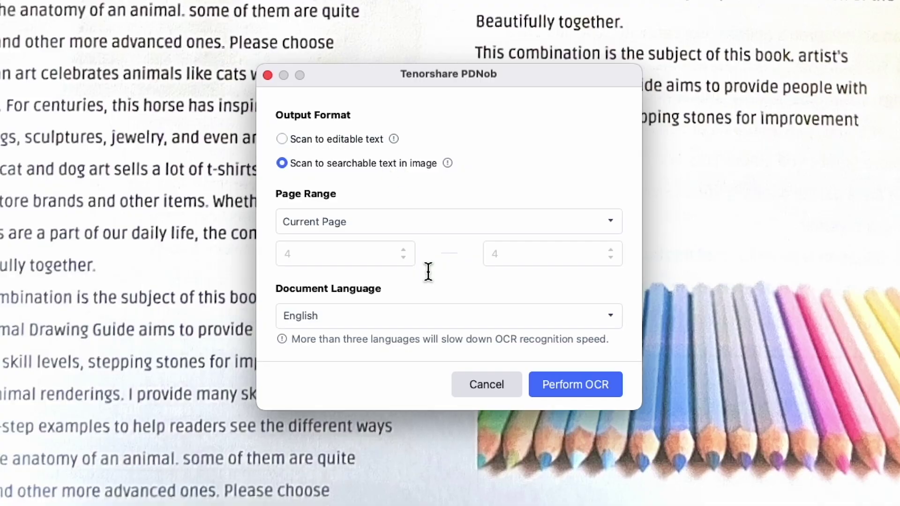
left_click(393, 221)
left_click(392, 242)
left_click(575, 385)
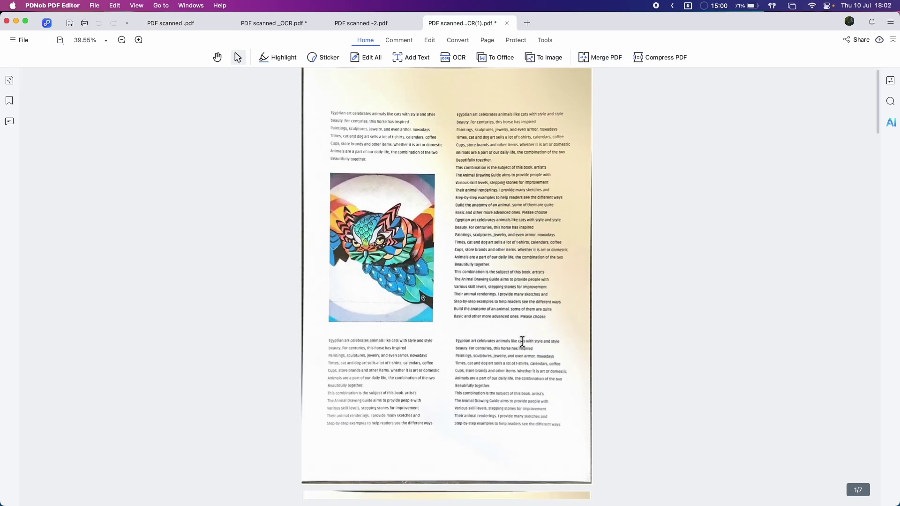
In the OCR'd copy, select the right-column paragraph from 'Egyptian' to the end to verify real text
scroll(522, 341, "up", 5)
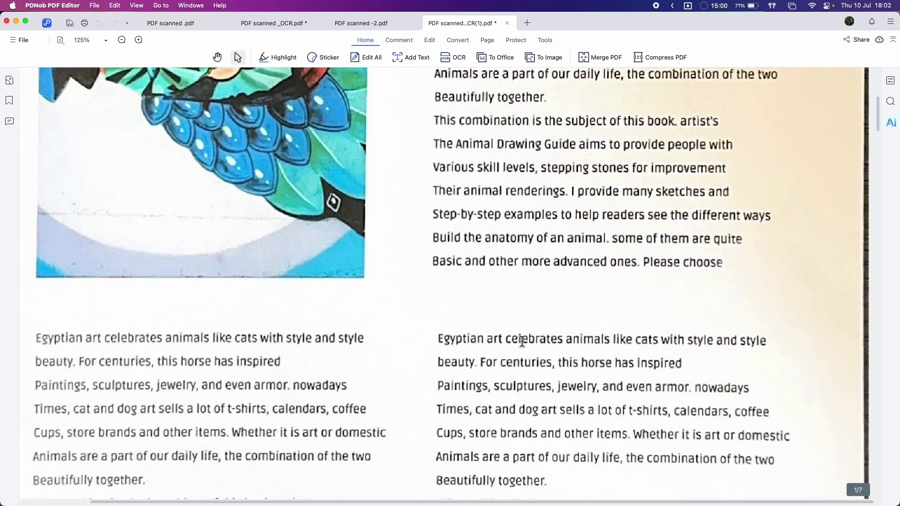
left_click_drag(424, 337, 739, 424)
left_click(572, 258)
left_click(430, 108)
left_click_drag(430, 108, 820, 428)
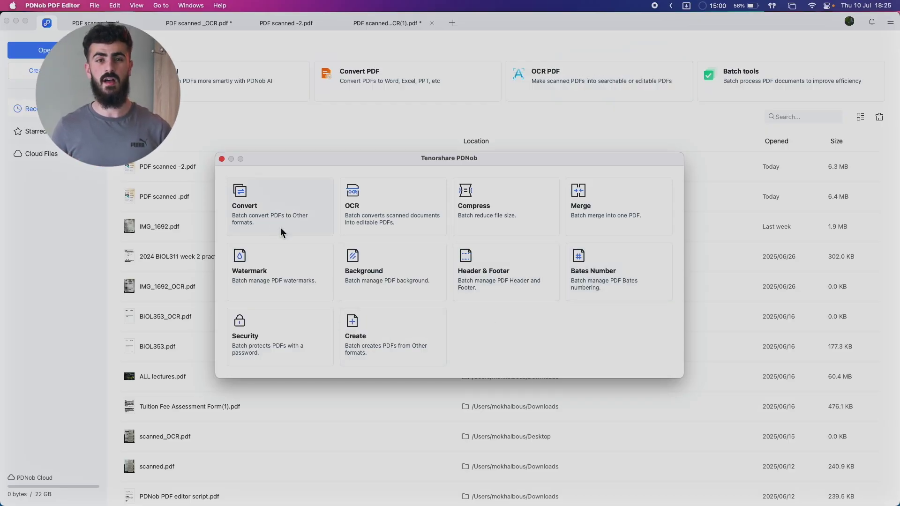
Batch OCR all eight PDFs from the Scanned folder with the OCR batch tool
left_click(359, 220)
left_click(302, 155)
key("super+a")
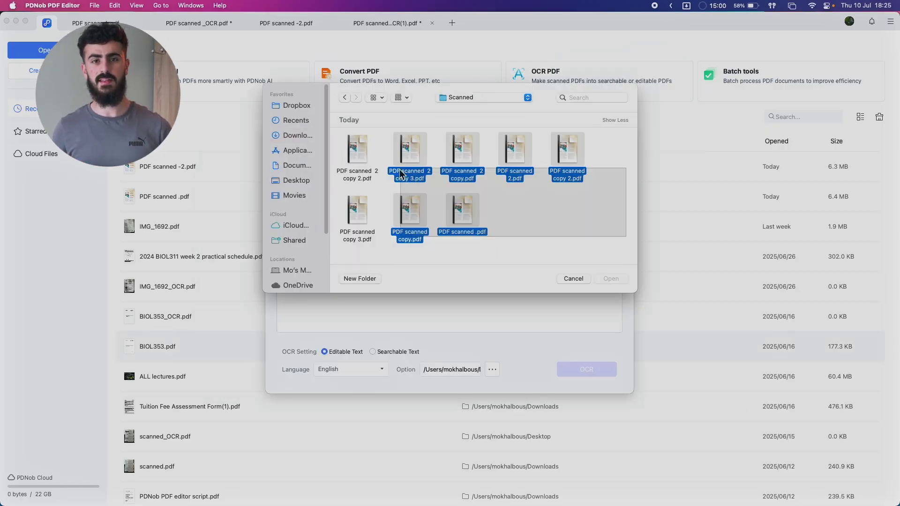
left_click(611, 279)
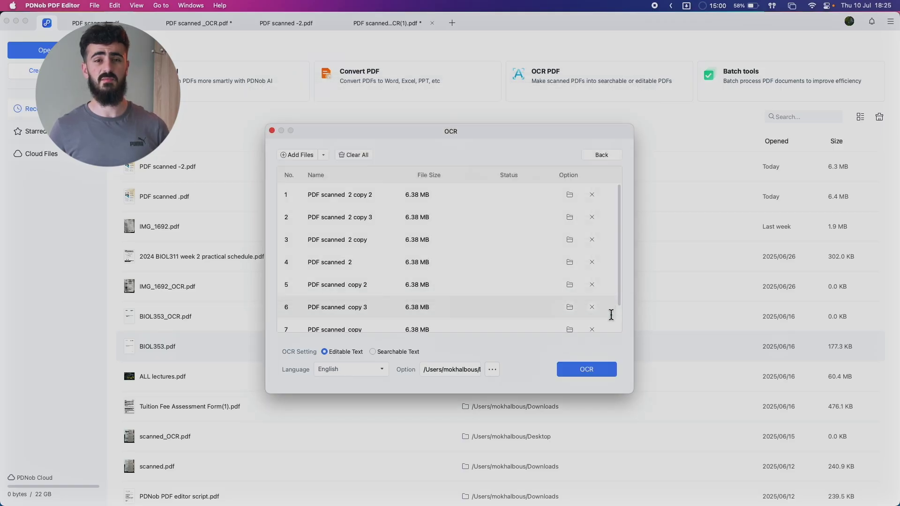
left_click(600, 368)
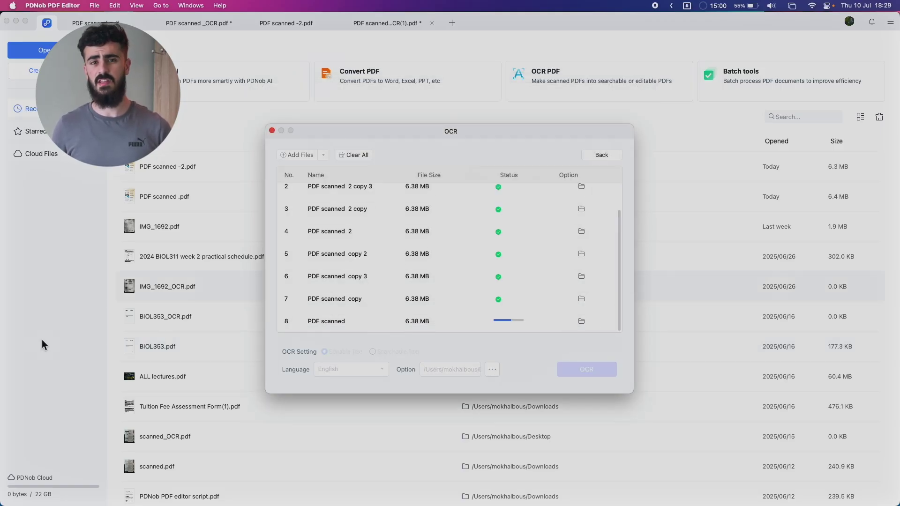